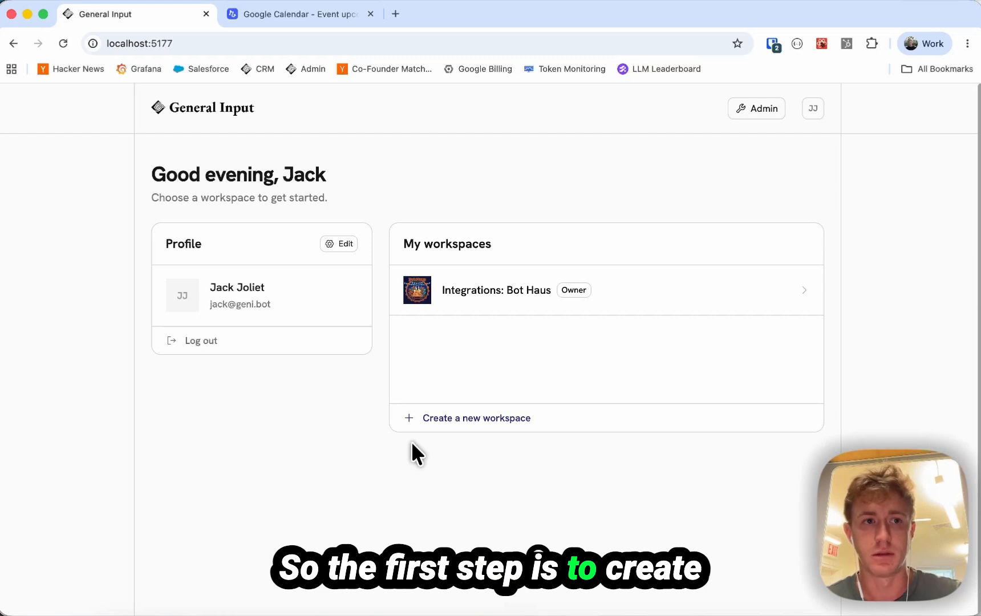
Step: Create a new workspace named Relay Transition and continue to the plan selection
click(467, 424)
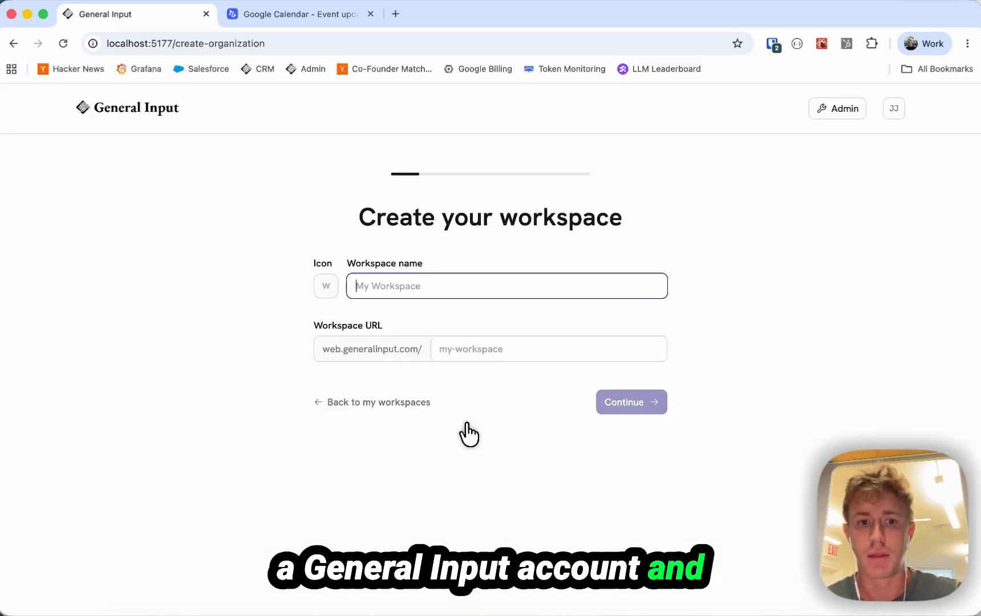
text(Rel)
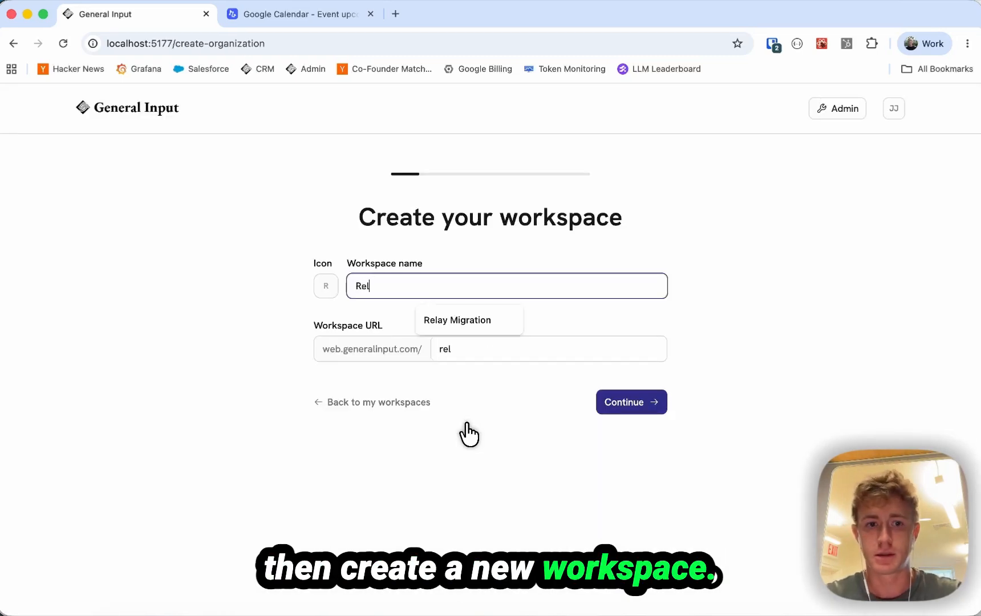
text(ay Transitio)
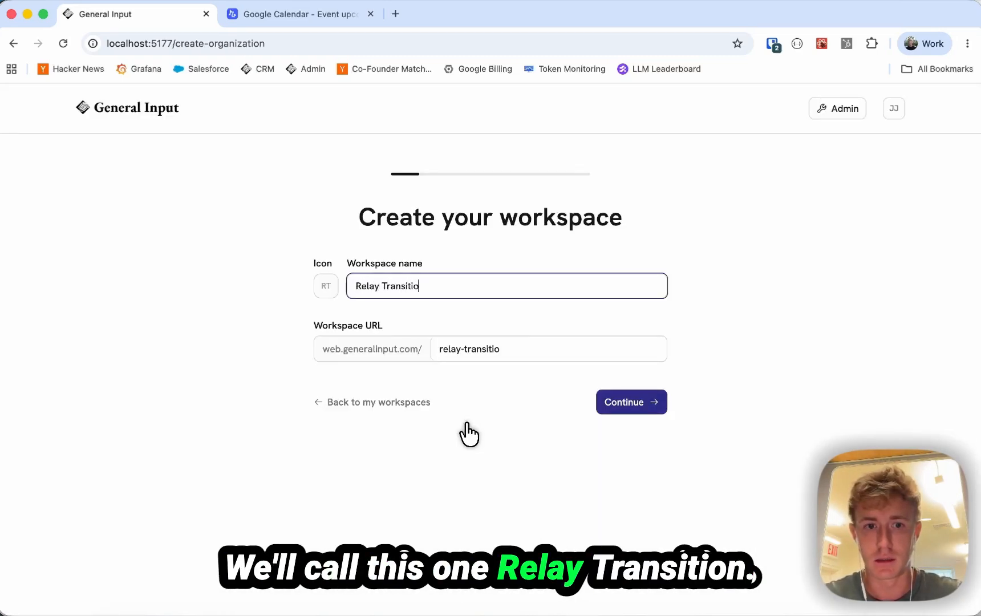
text(n)
click(622, 402)
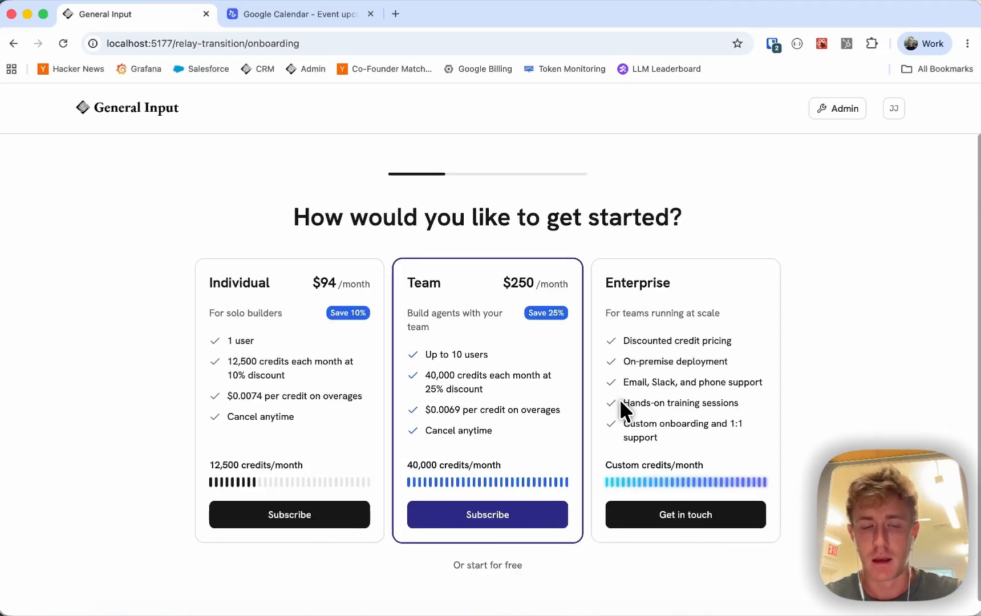
Step: Start the workspace on the Free plan instead of subscribing to a paid one
scroll(621, 401, down, 1)
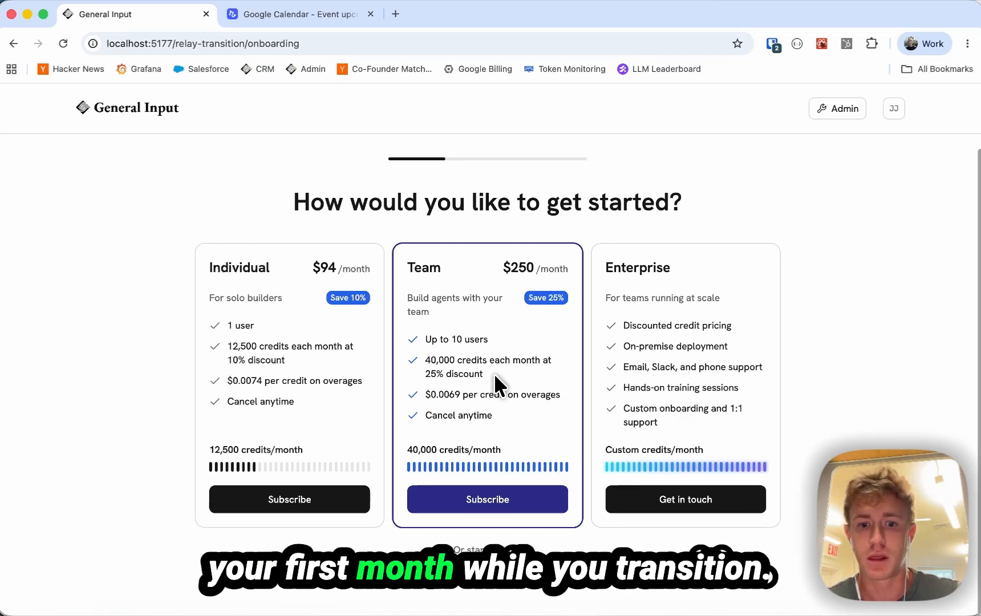
click(707, 552)
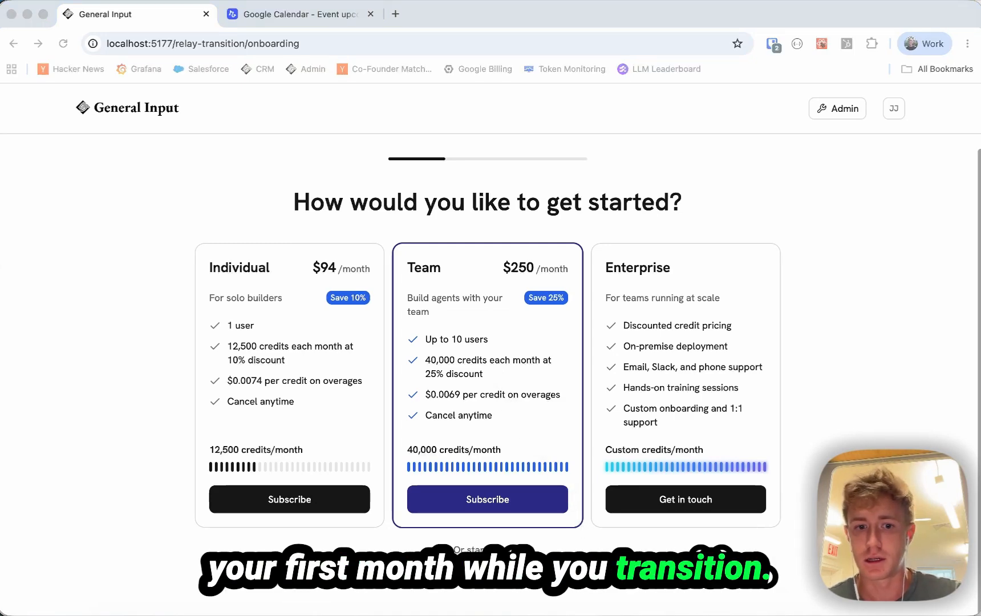
click(459, 587)
click(485, 550)
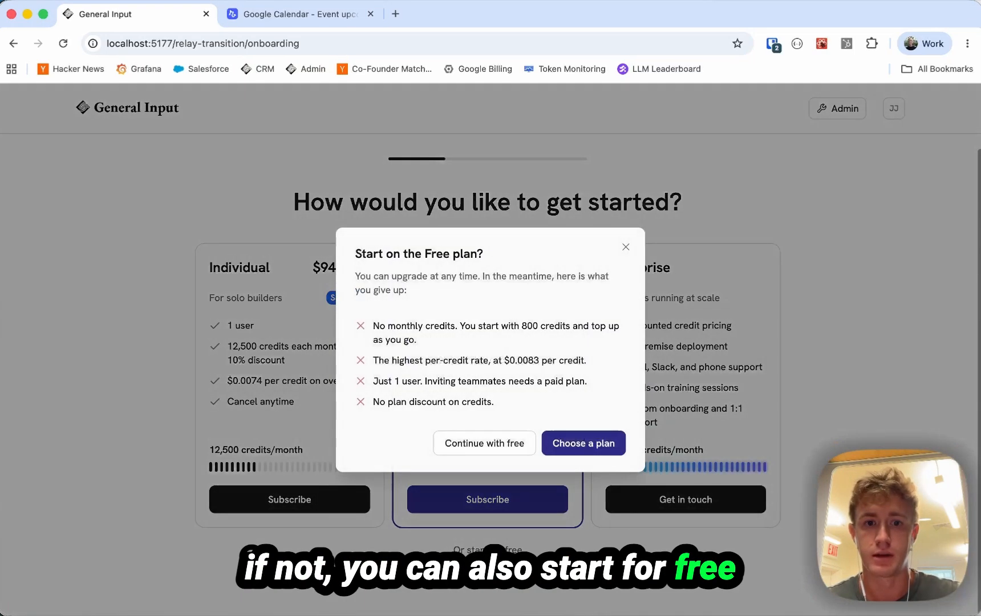
click(490, 441)
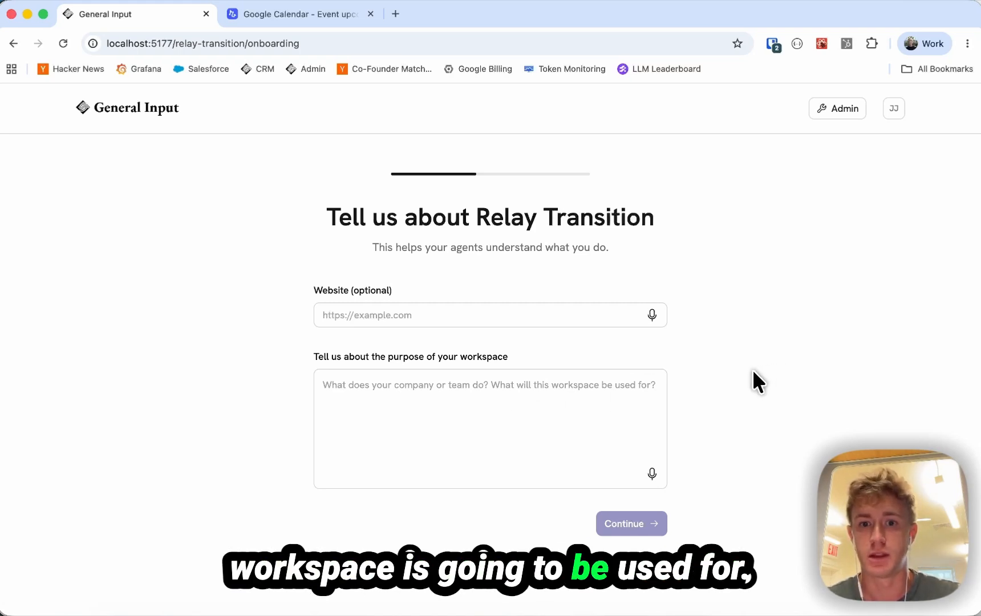
Step: Dictate the workspace purpose as building automations that help run the business more efficiently, and submit it
click(651, 472)
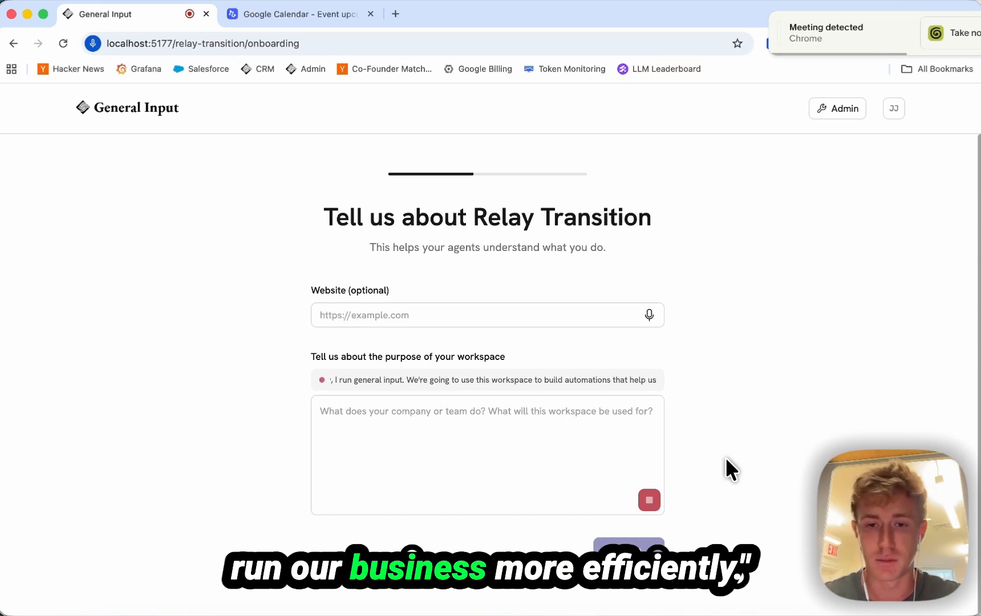
click(649, 500)
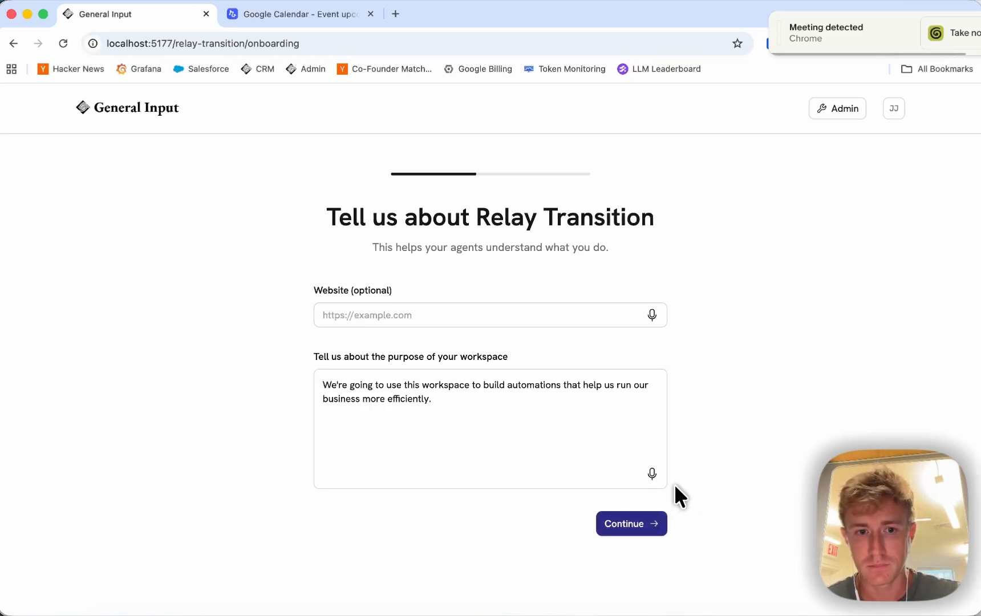
click(646, 521)
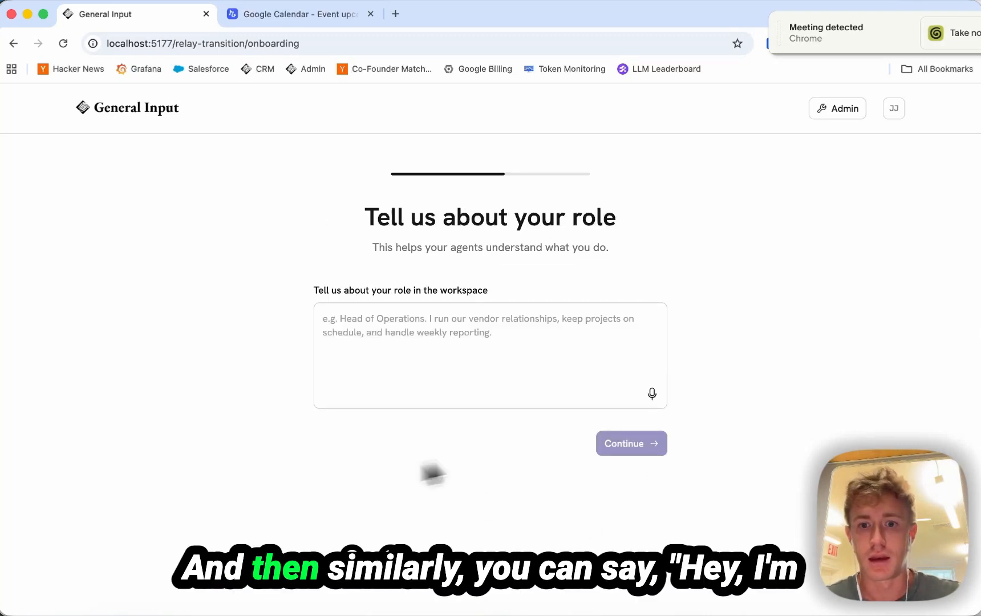
Step: Dictate the role description about workflows for various people at the organization so everyone can use General Input, and submit it
click(652, 395)
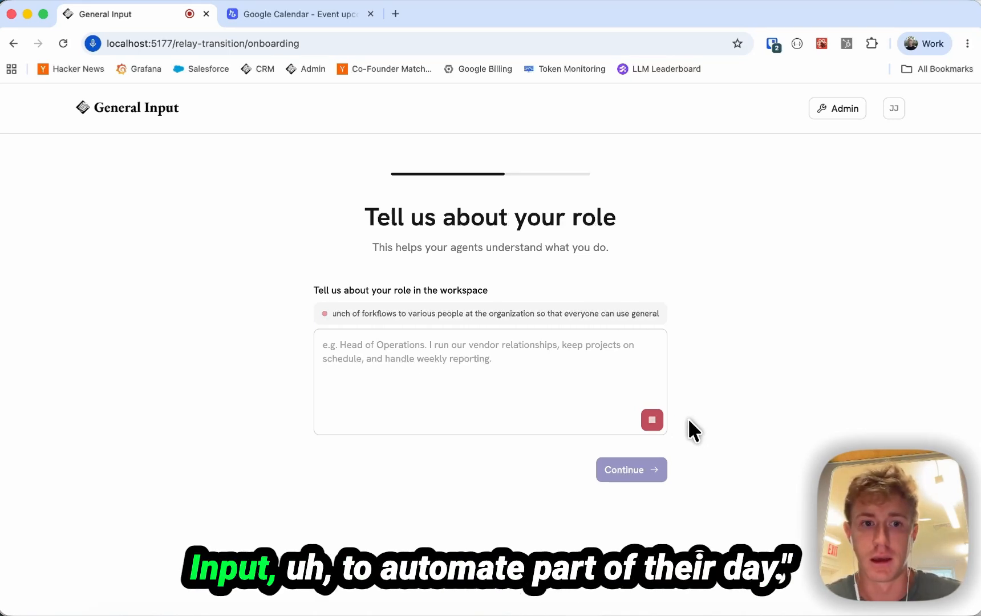
click(651, 421)
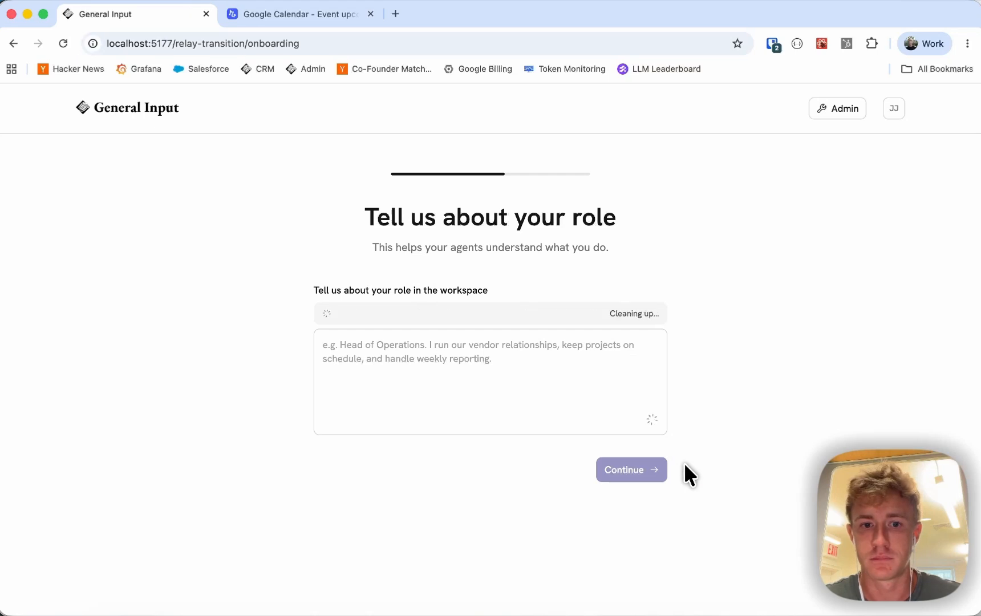
click(639, 444)
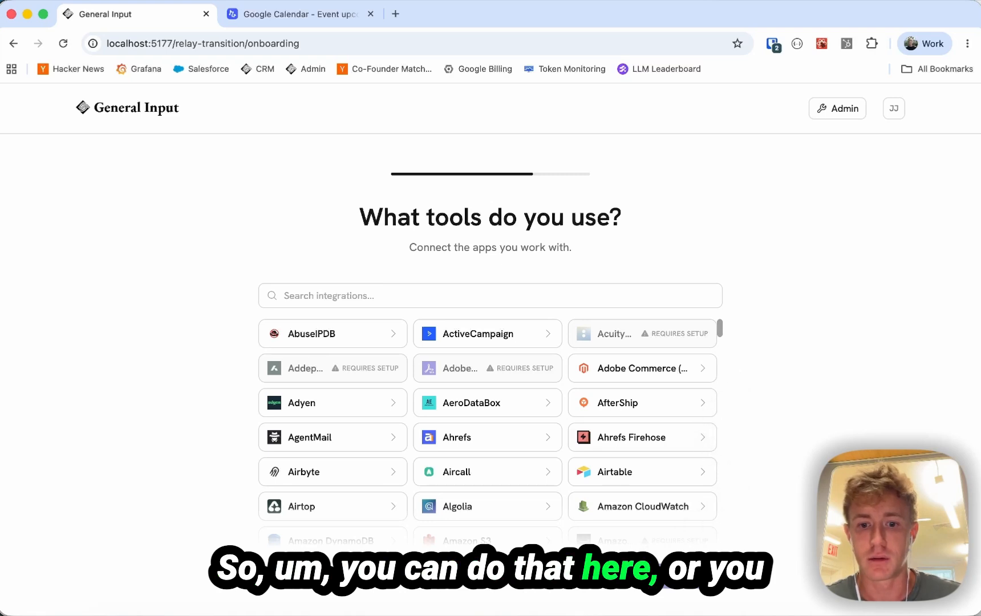
Step: Move past the tool integrations without connecting any and choose ChatGPT as the preferred model
click(622, 588)
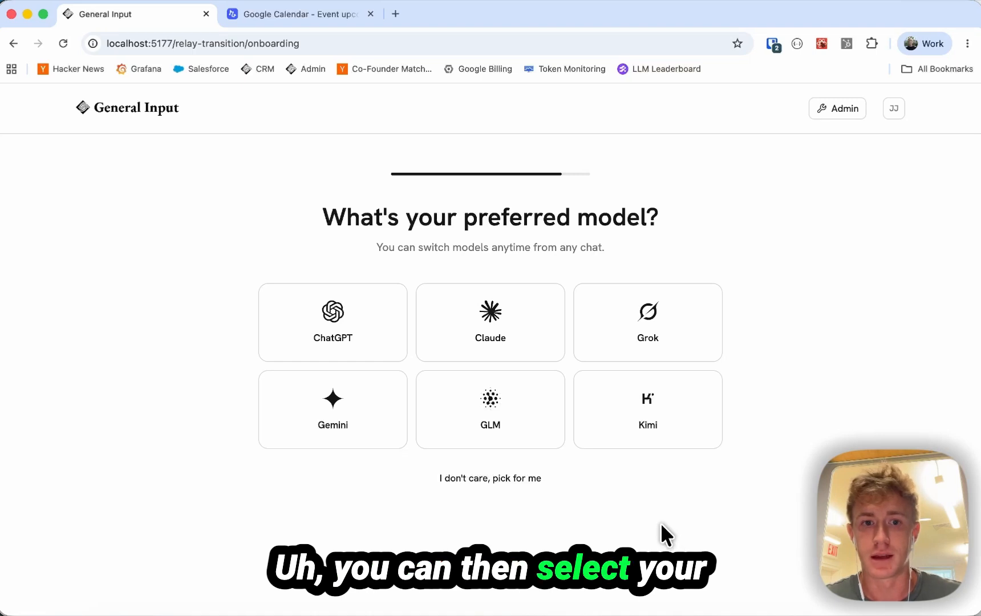
click(365, 343)
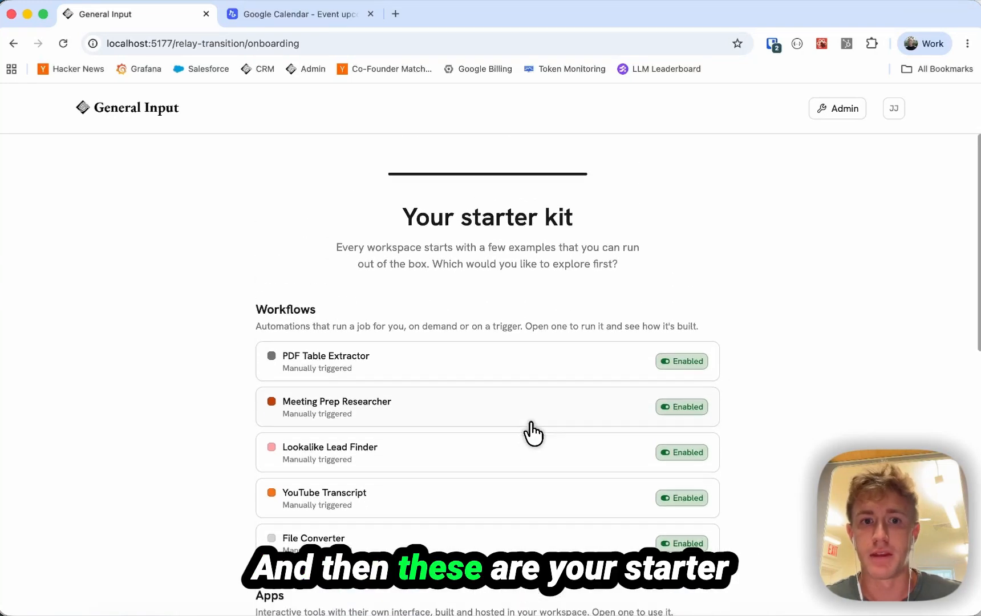
Step: Look through the starter kit's workflows, apps and skills, and finish onboarding without opening any of them
scroll(522, 409, down, 15)
scroll(522, 406, up, 3)
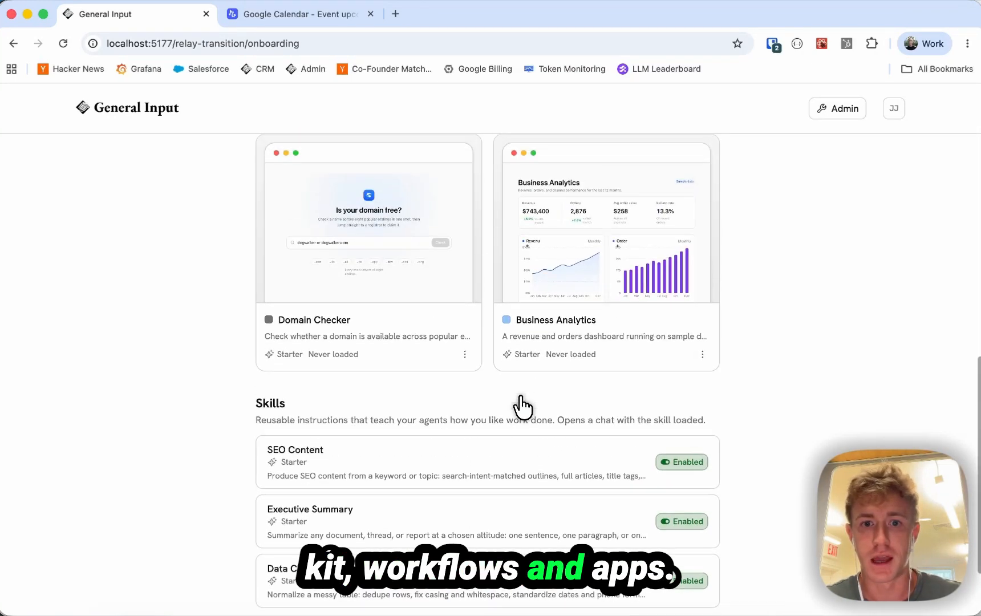
scroll(521, 407, down, 2)
scroll(521, 406, up, 1)
scroll(521, 406, up, 15)
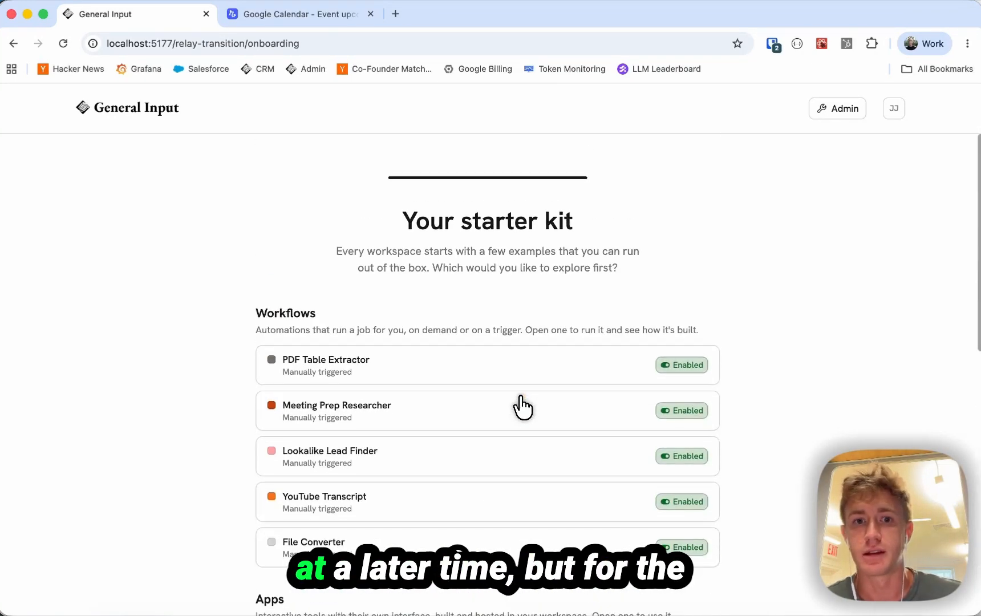
scroll(521, 406, down, 15)
scroll(521, 406, up, 1)
click(481, 550)
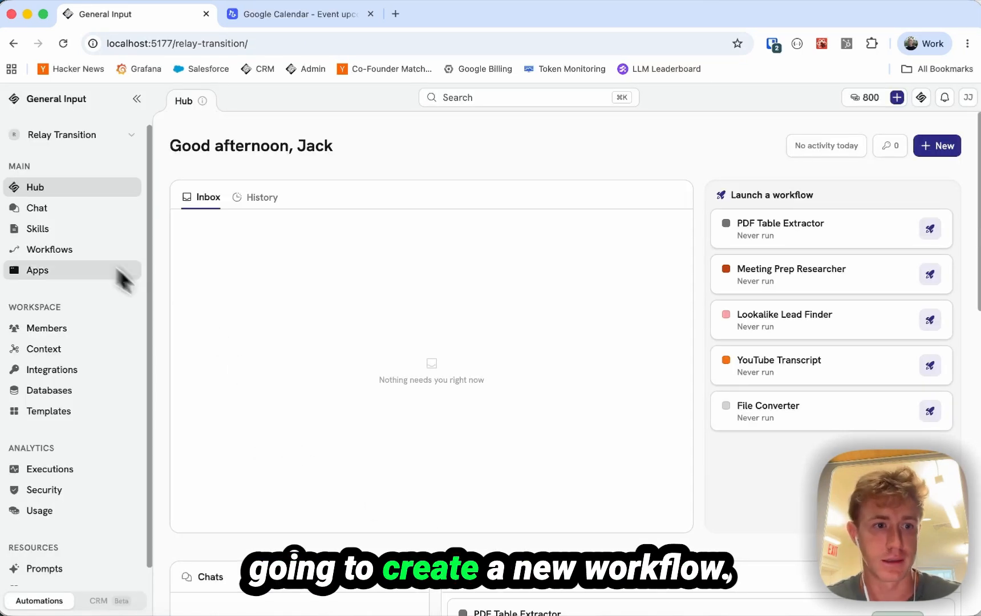
Step: Create a new Agentic Task workflow from scratch in the Relay Transition workspace
click(123, 251)
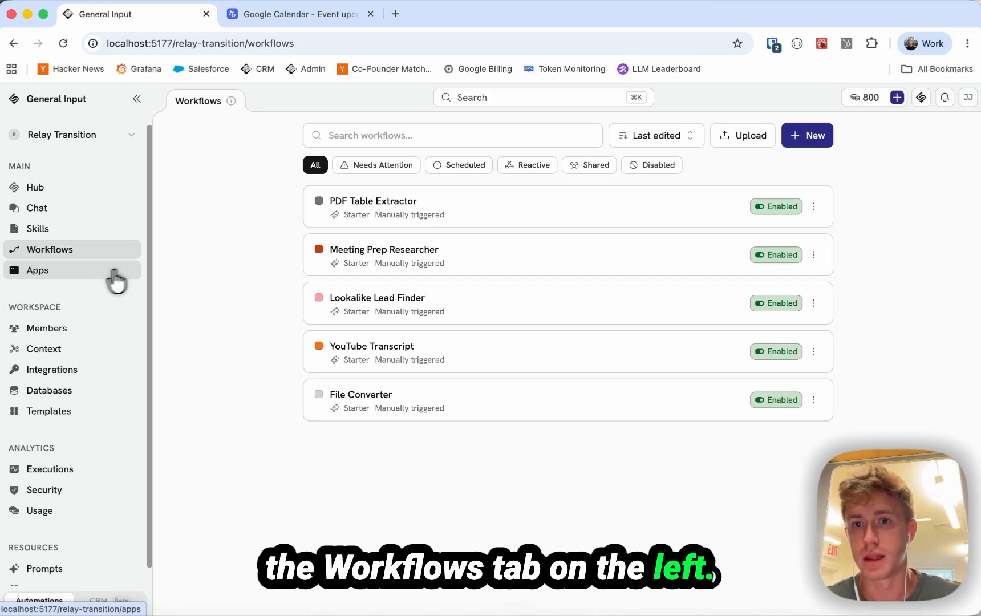
click(801, 137)
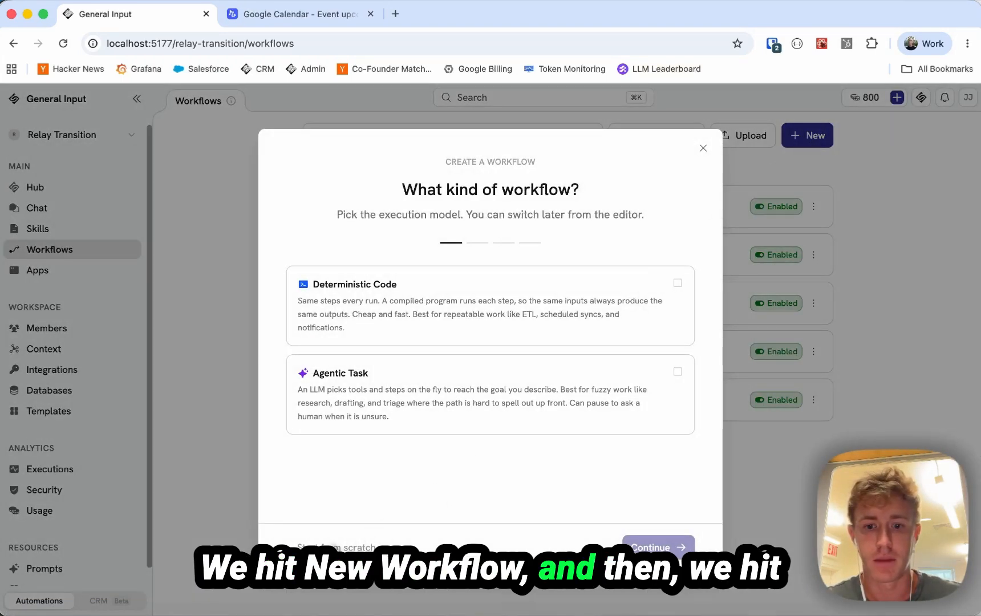
click(369, 421)
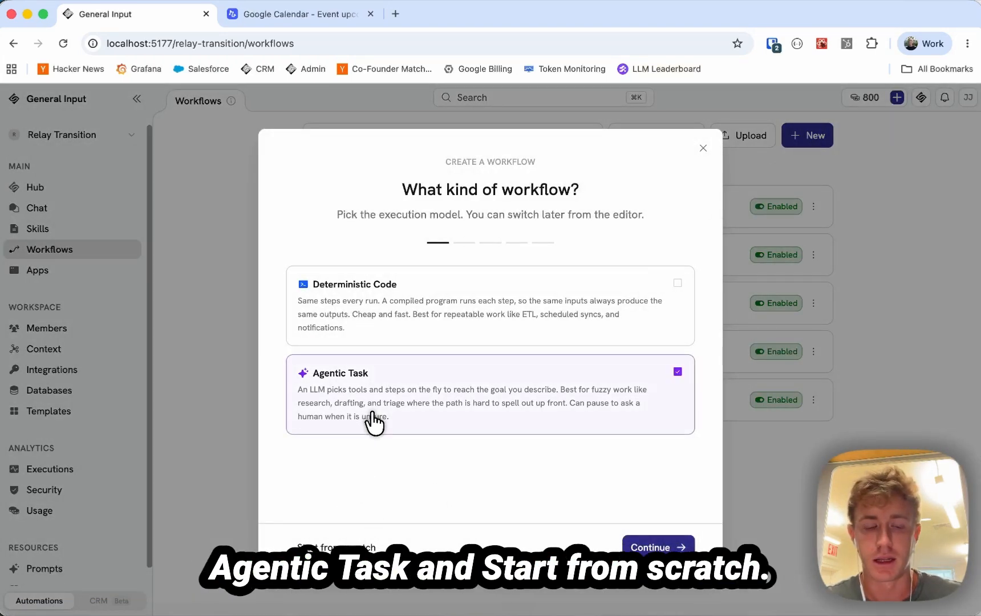
click(337, 545)
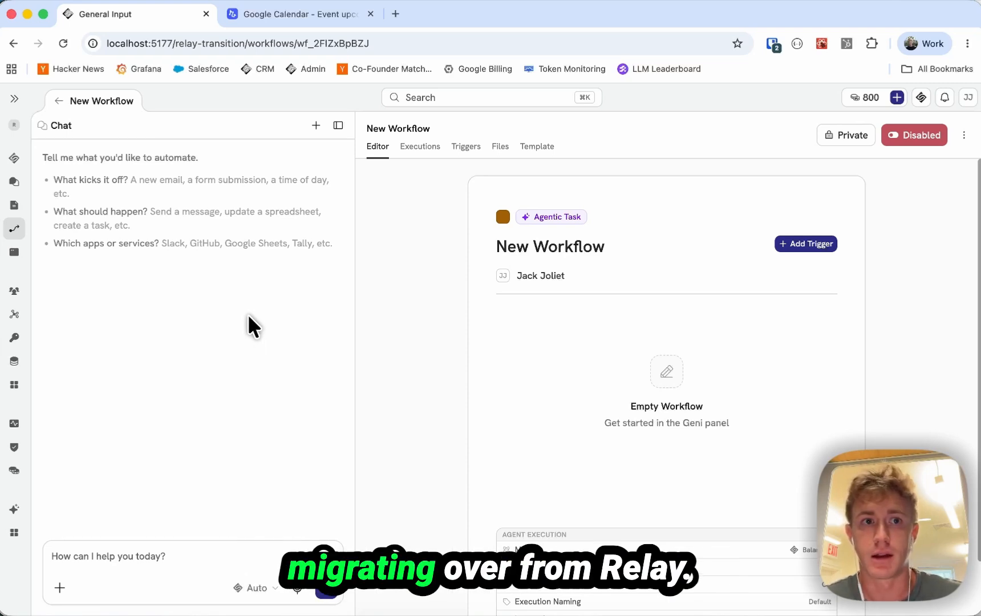
Step: Switch to Relay.app and copy the build prompt of the Google Calendar - Event upcoming workflow
click(320, 17)
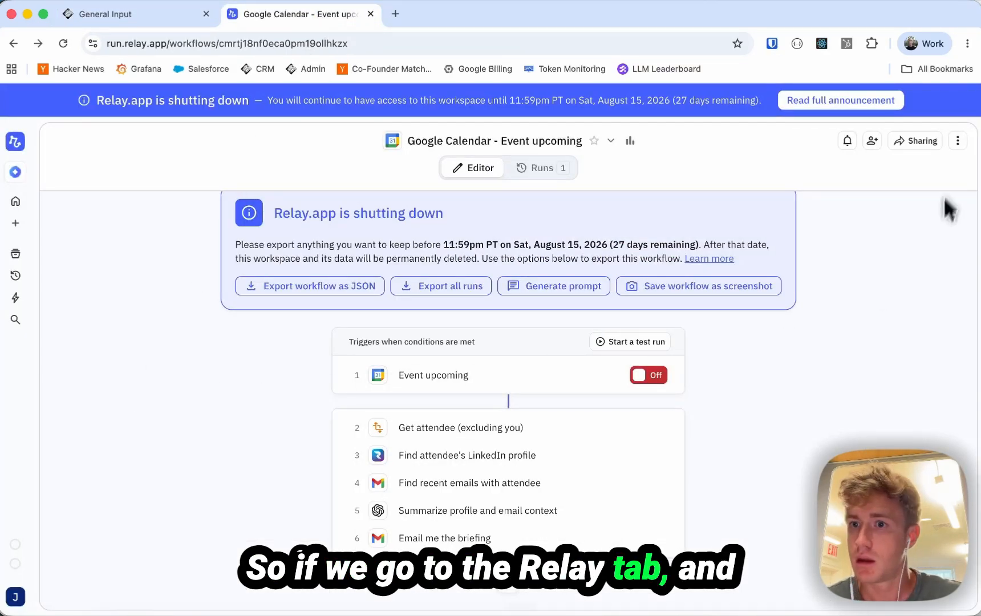
click(957, 141)
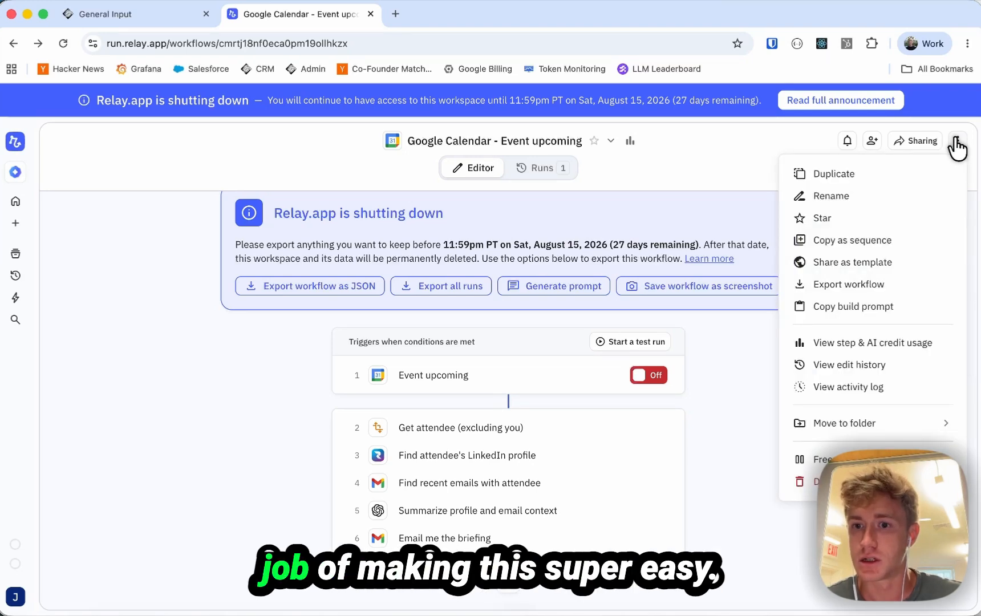
click(900, 308)
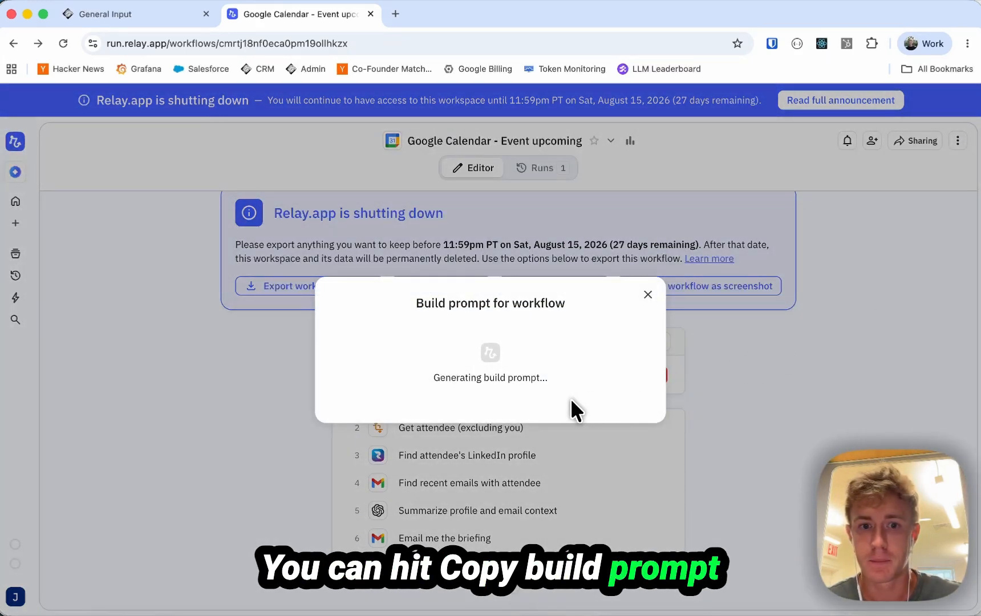
click(589, 508)
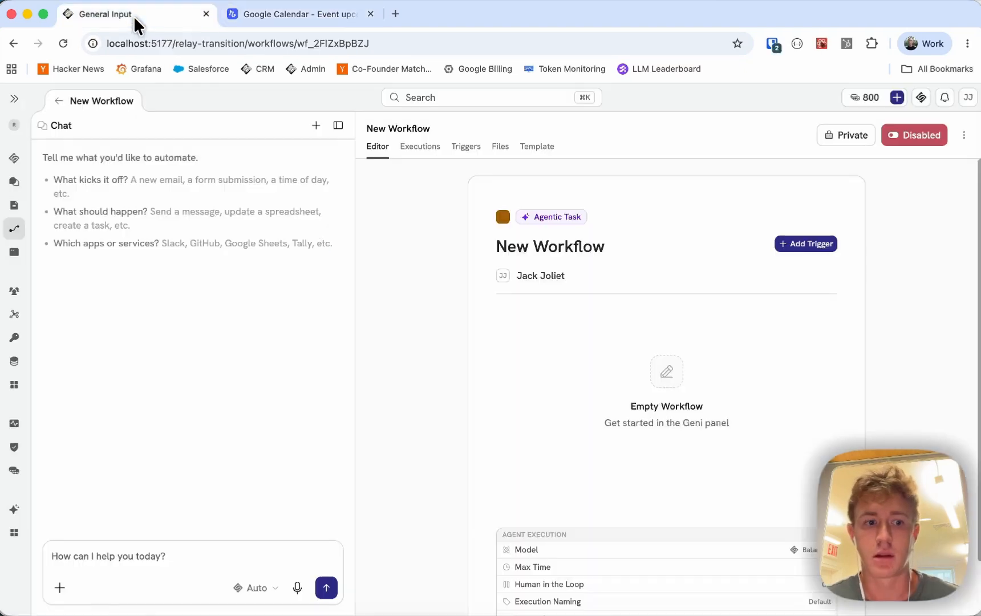
Step: Back in General Input, set the chat model to Claude Opus 4.8 and send the copied build prompt in the new workflow's chat
click(134, 15)
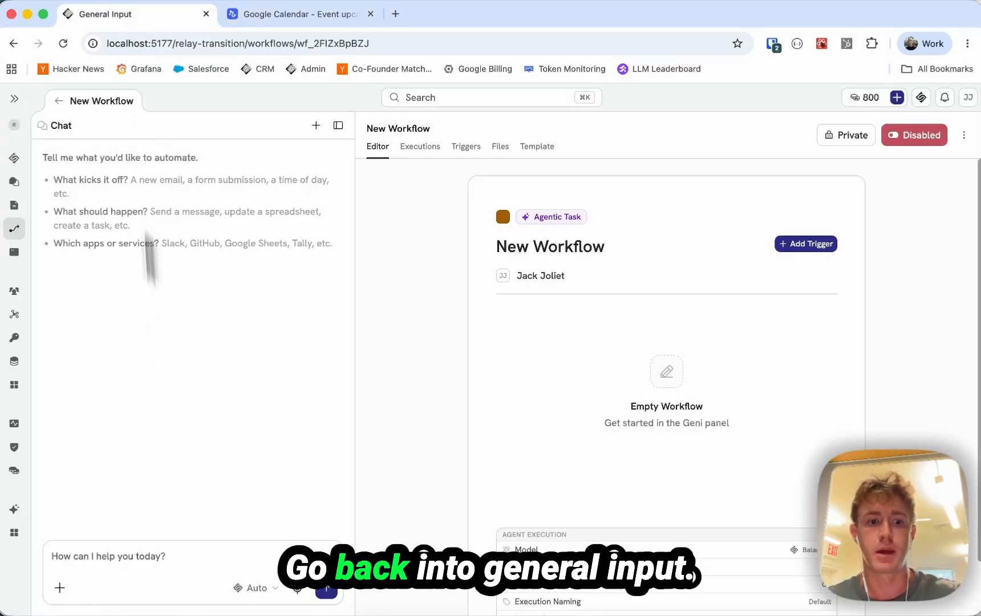
click(246, 588)
mouse_move(268, 535)
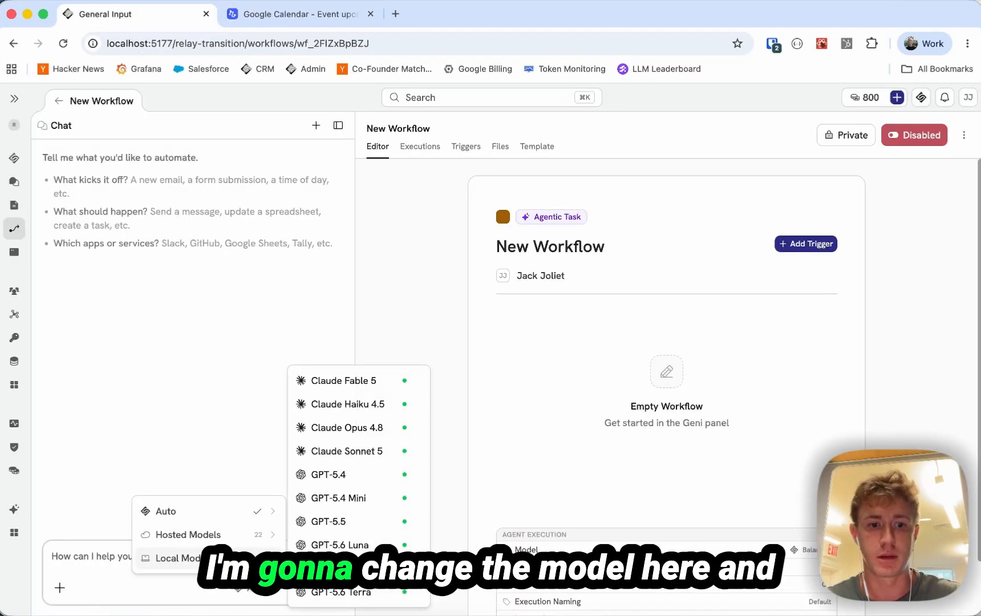
click(381, 427)
click(233, 547)
key(cmd+v)
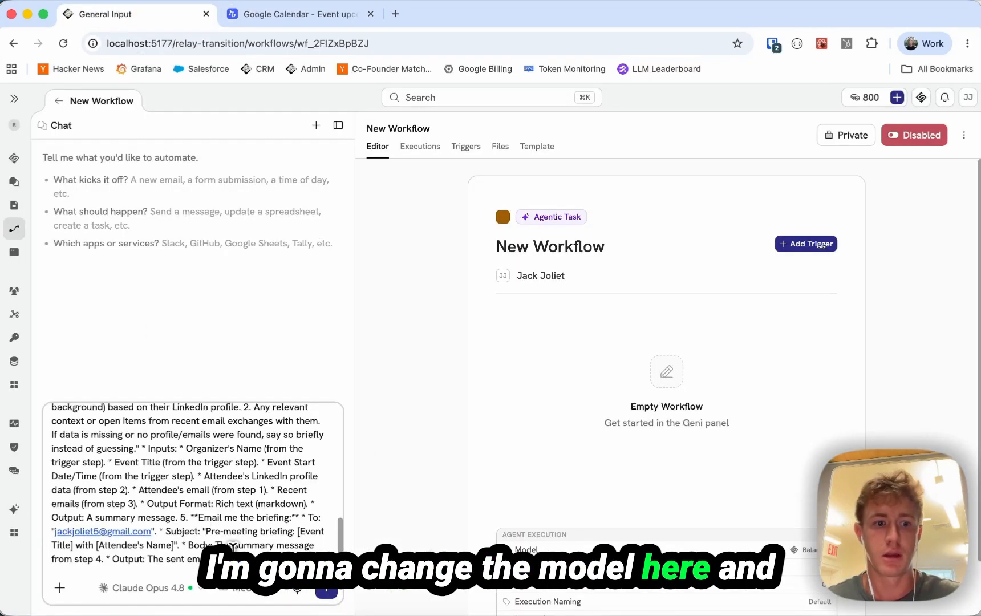
key(Return)
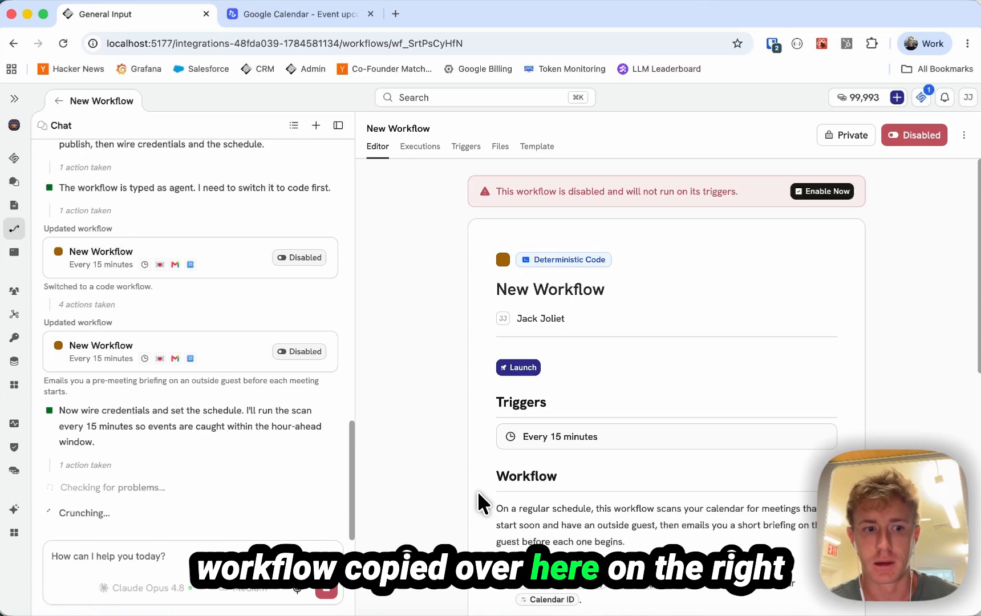
Step: Review the generated workflow's steps, credentials and variables, and approve its test run
scroll(479, 497, down, 3)
scroll(478, 496, down, 3)
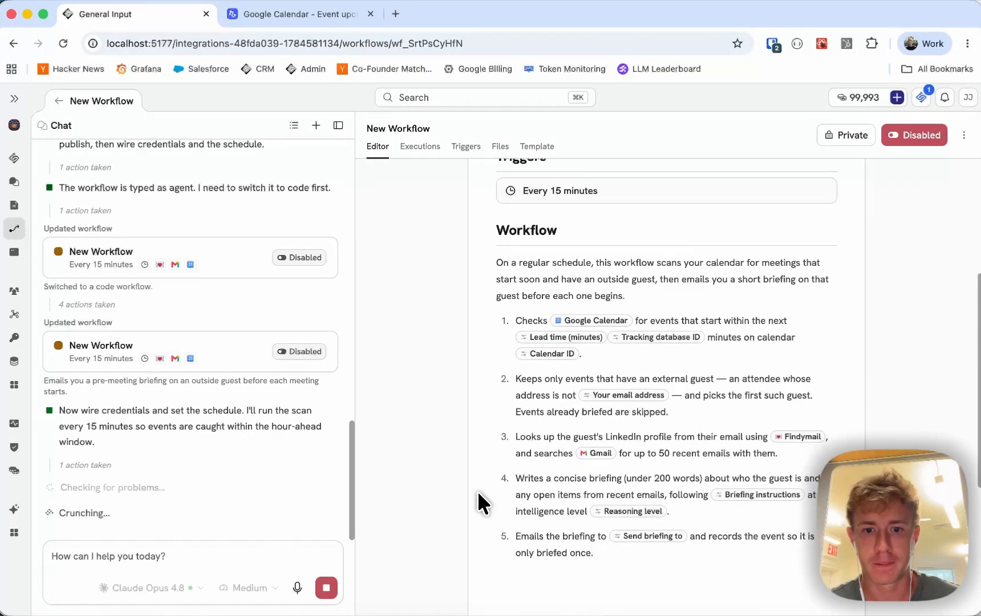
scroll(478, 493, down, 2)
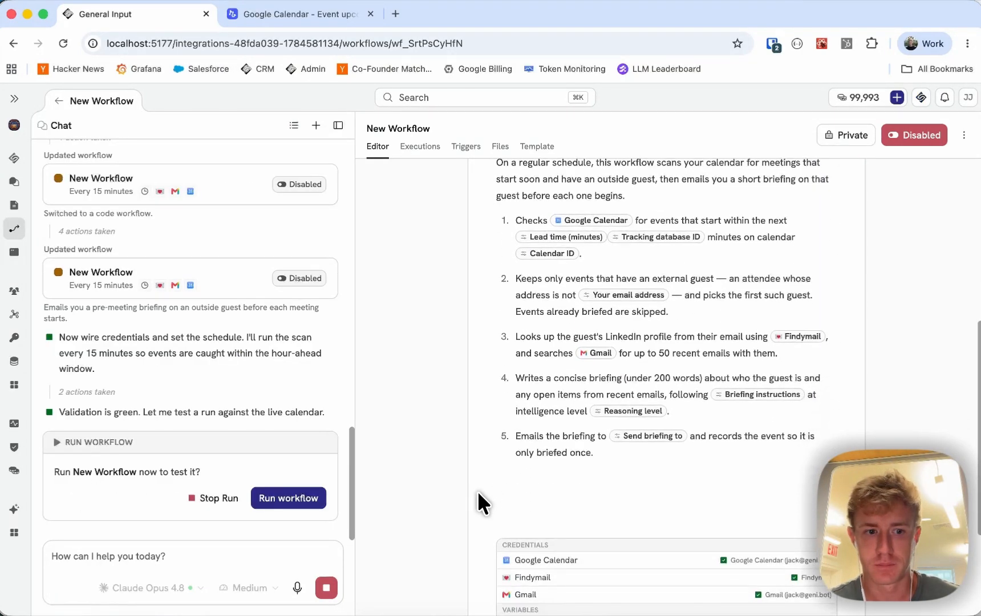
click(292, 500)
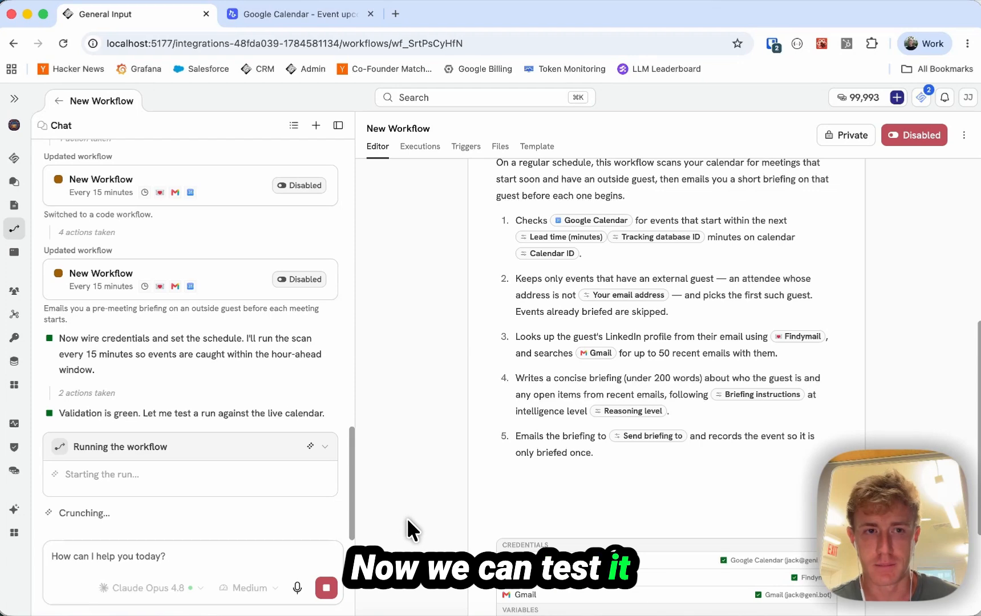
scroll(407, 517, down, 3)
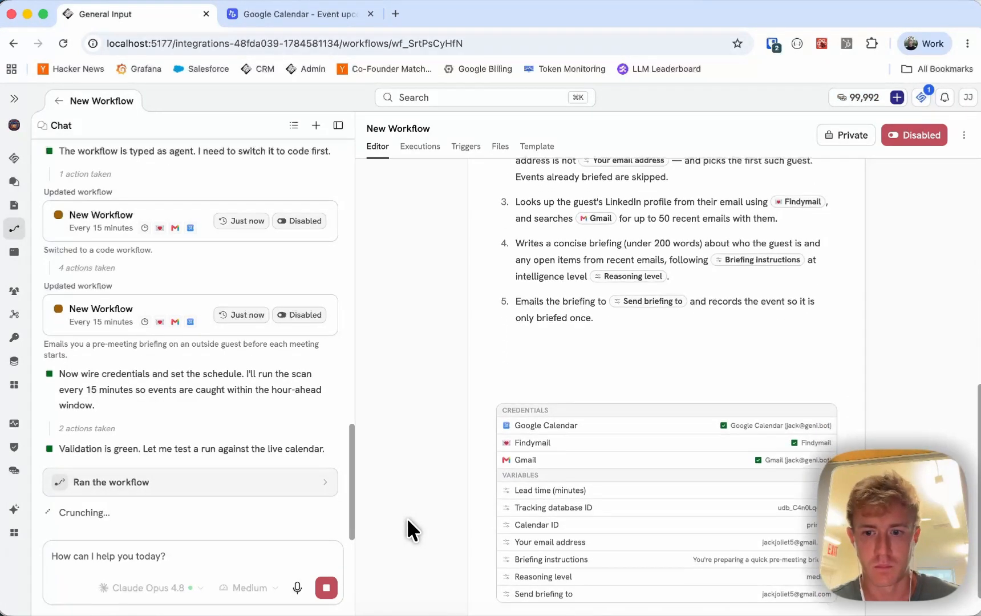
Step: Ask the chat to give this workflow an appropriate title, and enable the workflow to run on its schedule
scroll(407, 517, up, 9)
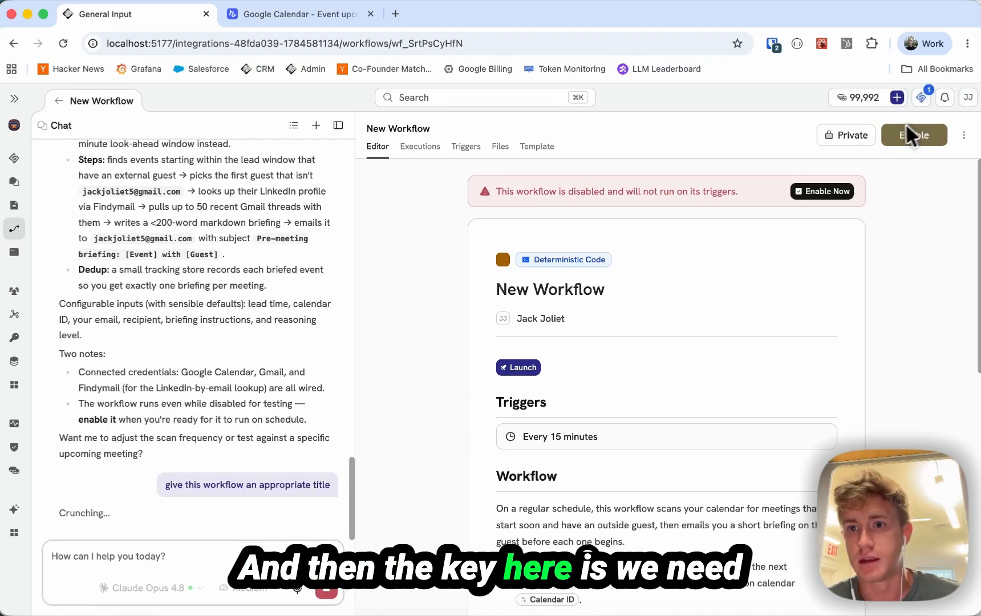
click(907, 127)
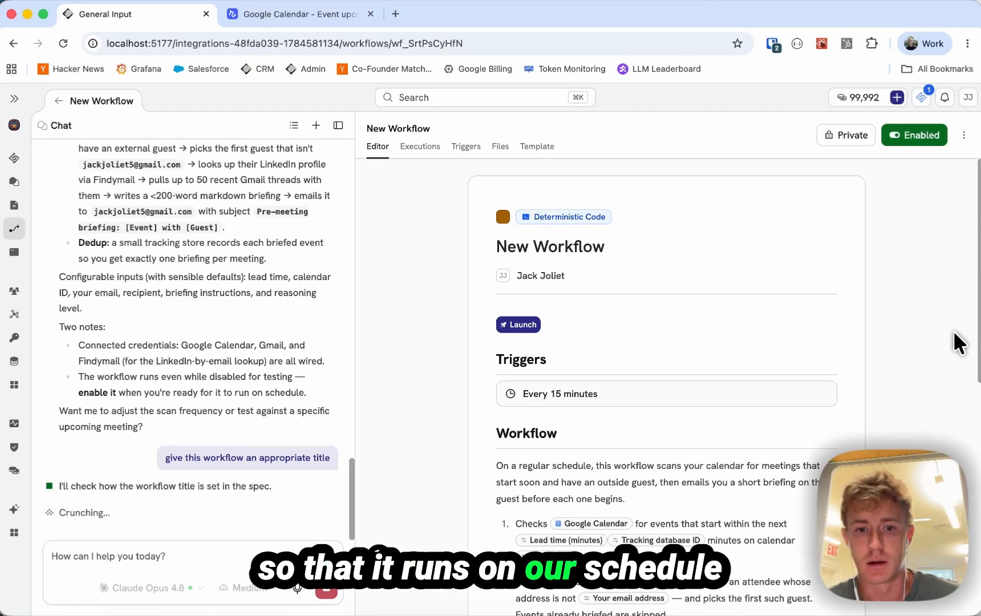
Step: Review the Pre-Meeting Guest Briefing workflow from start to end and view its launch confirmation without running it
scroll(943, 334, down, 10)
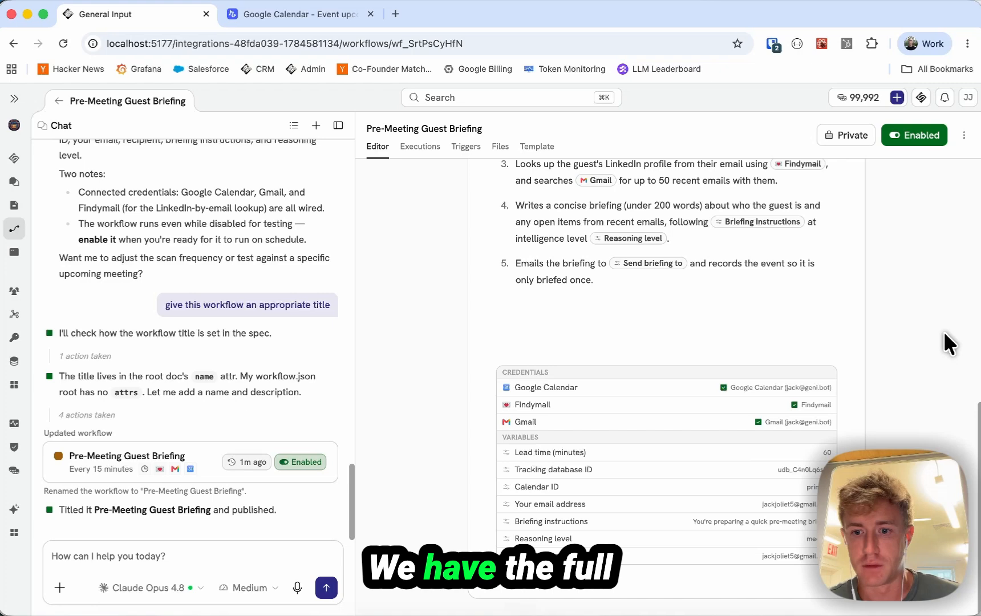
scroll(944, 331, up, 10)
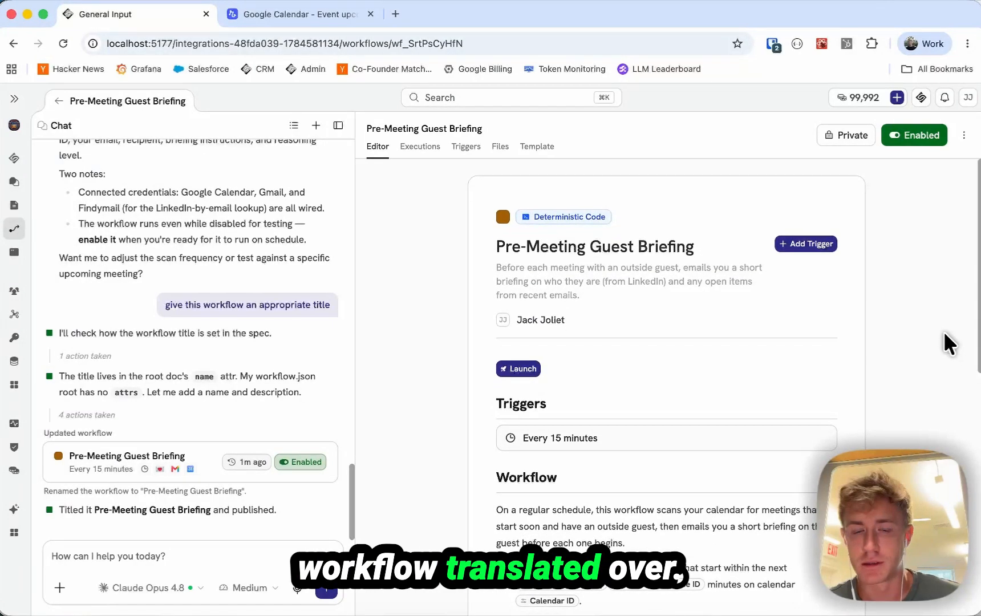
click(529, 370)
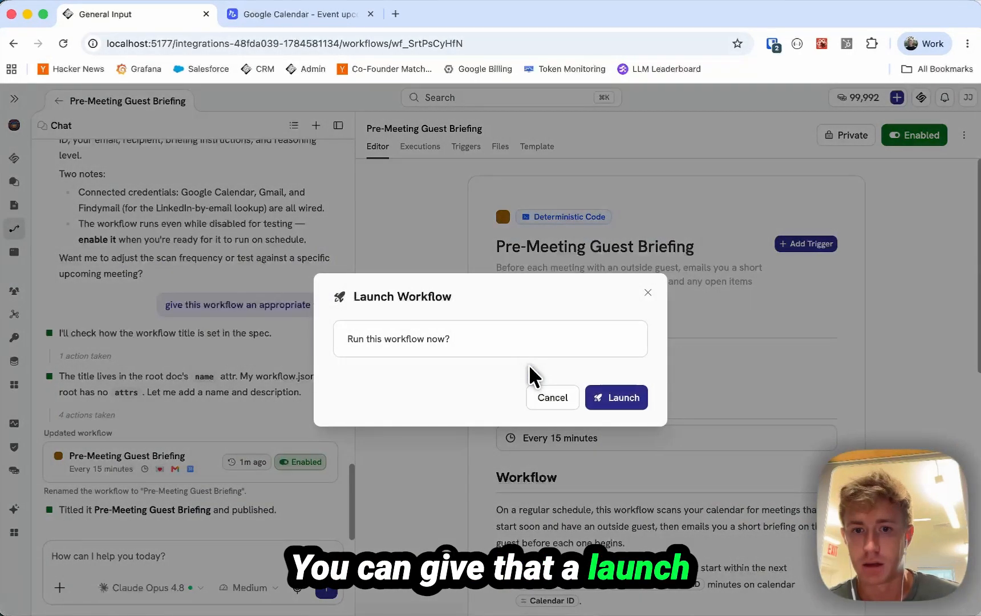
click(707, 359)
Step: Check the Pre-Meeting Guest Briefing workflow's past executions, return to its editor and open the workspace Hub
click(418, 149)
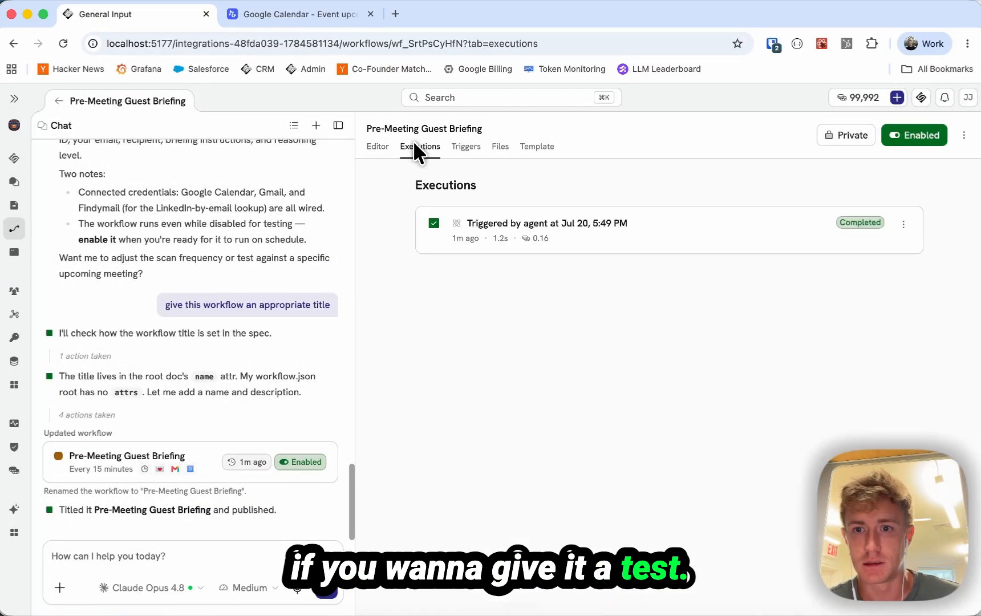
click(375, 147)
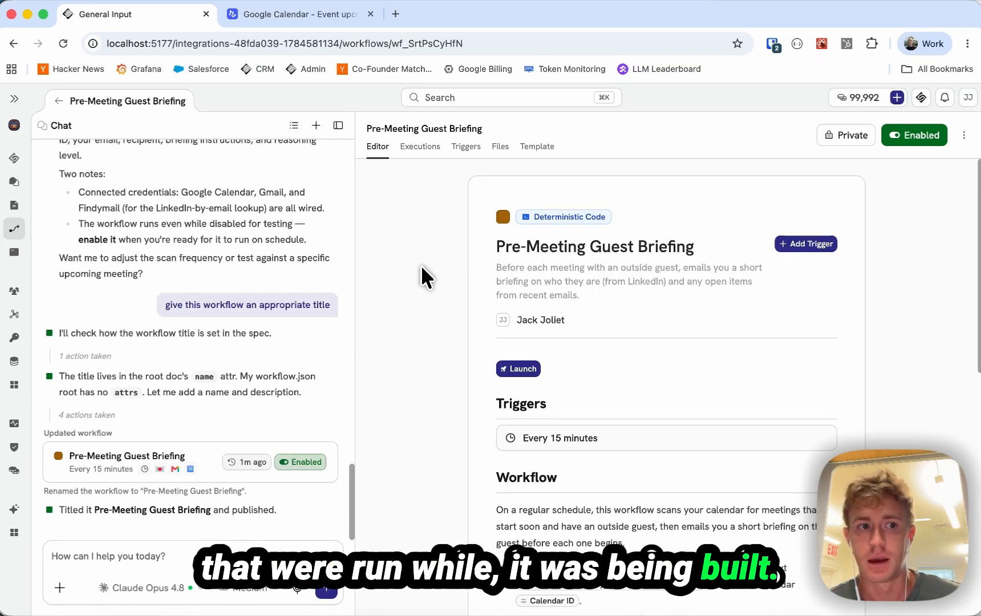
click(14, 158)
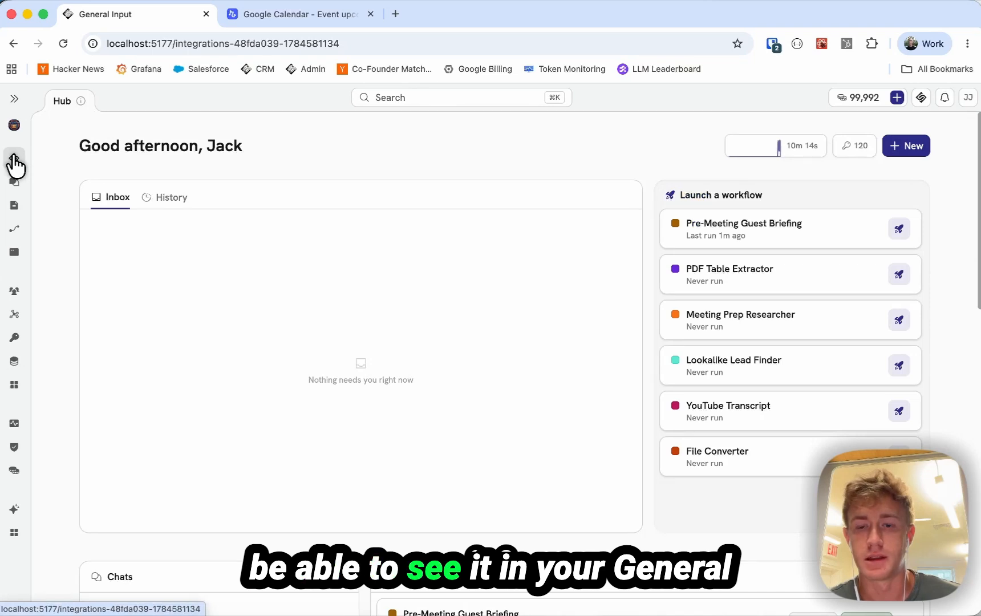